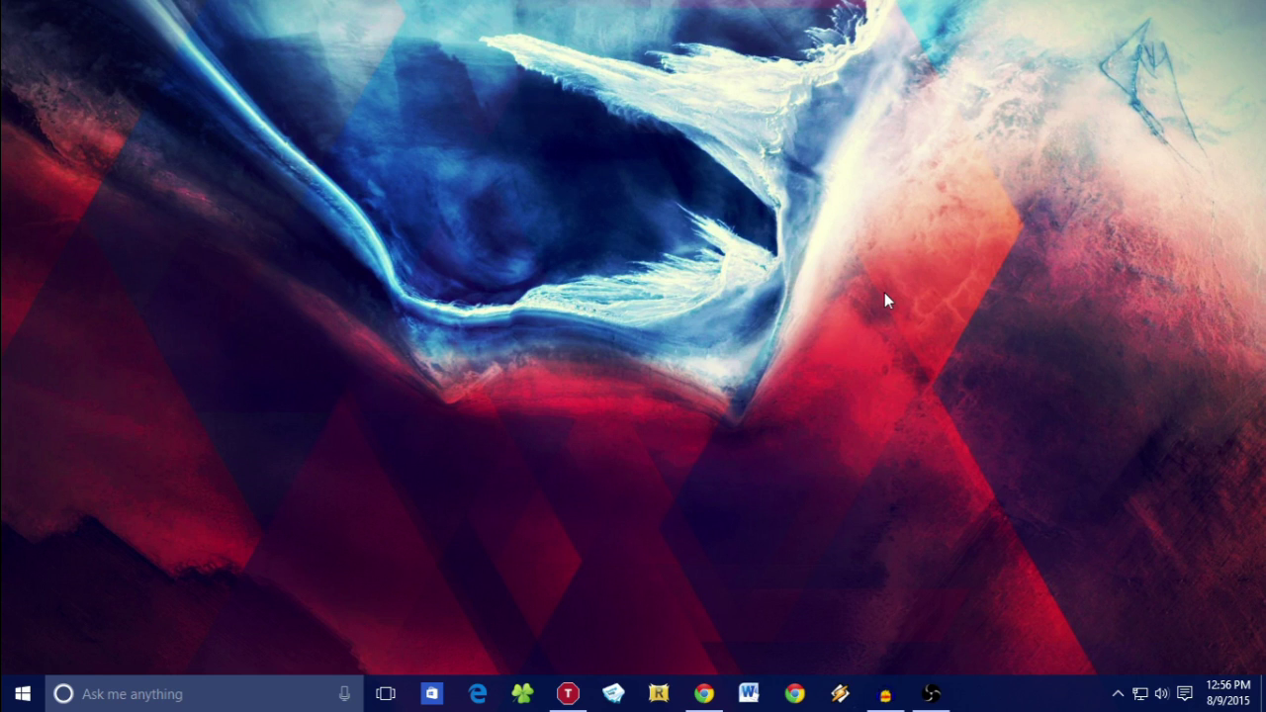
- In the Reddit post, open the registry screenshot in a new tab, view it, then close it
left_click(703, 694)
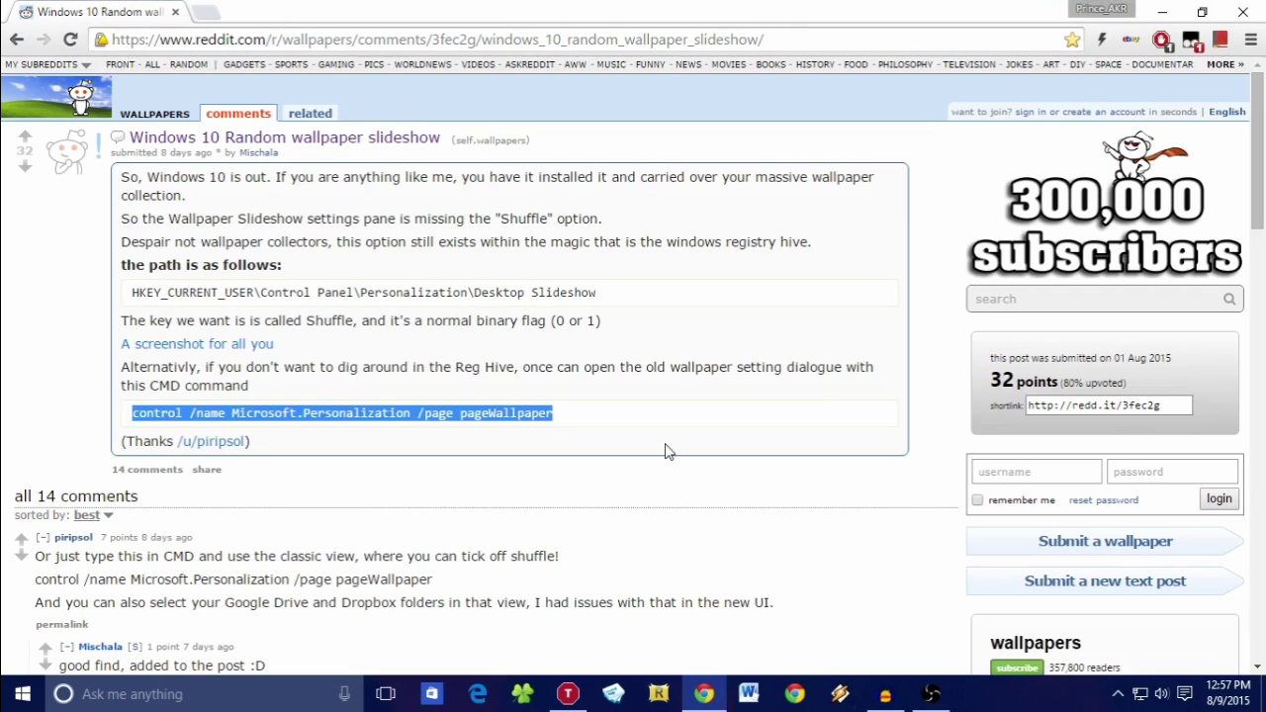
left_click(678, 418)
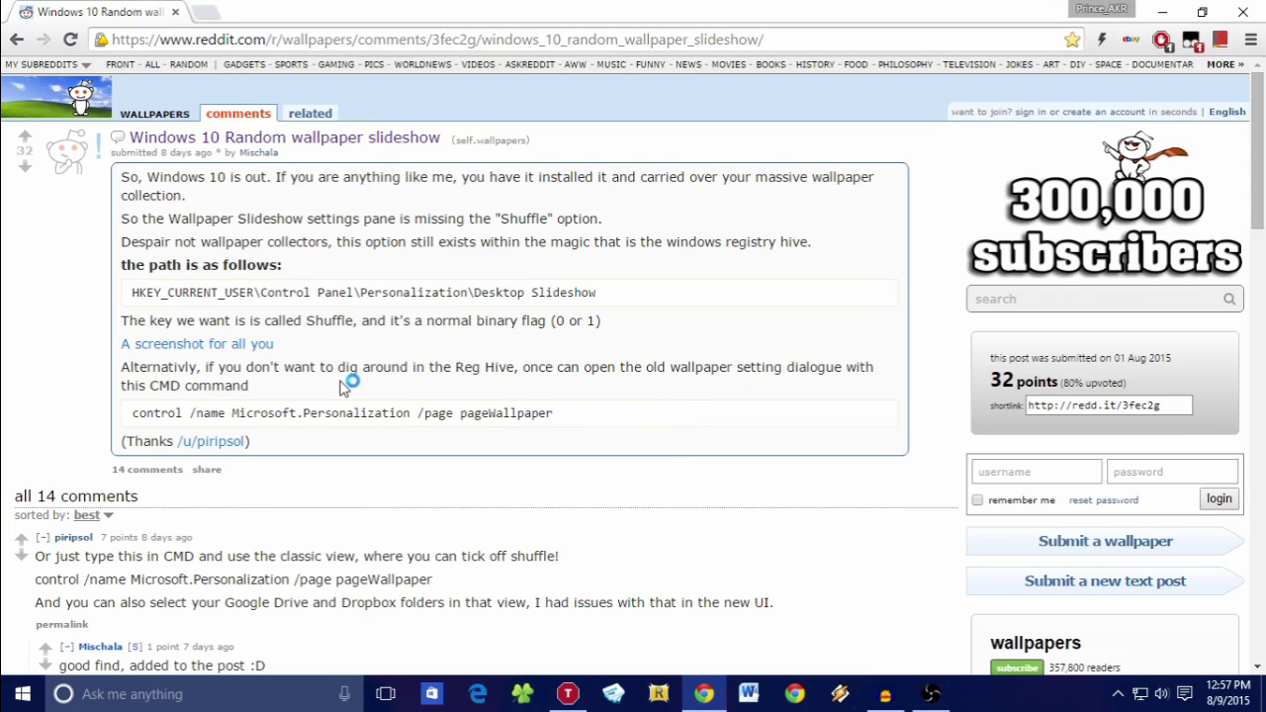
middle_click(271, 350)
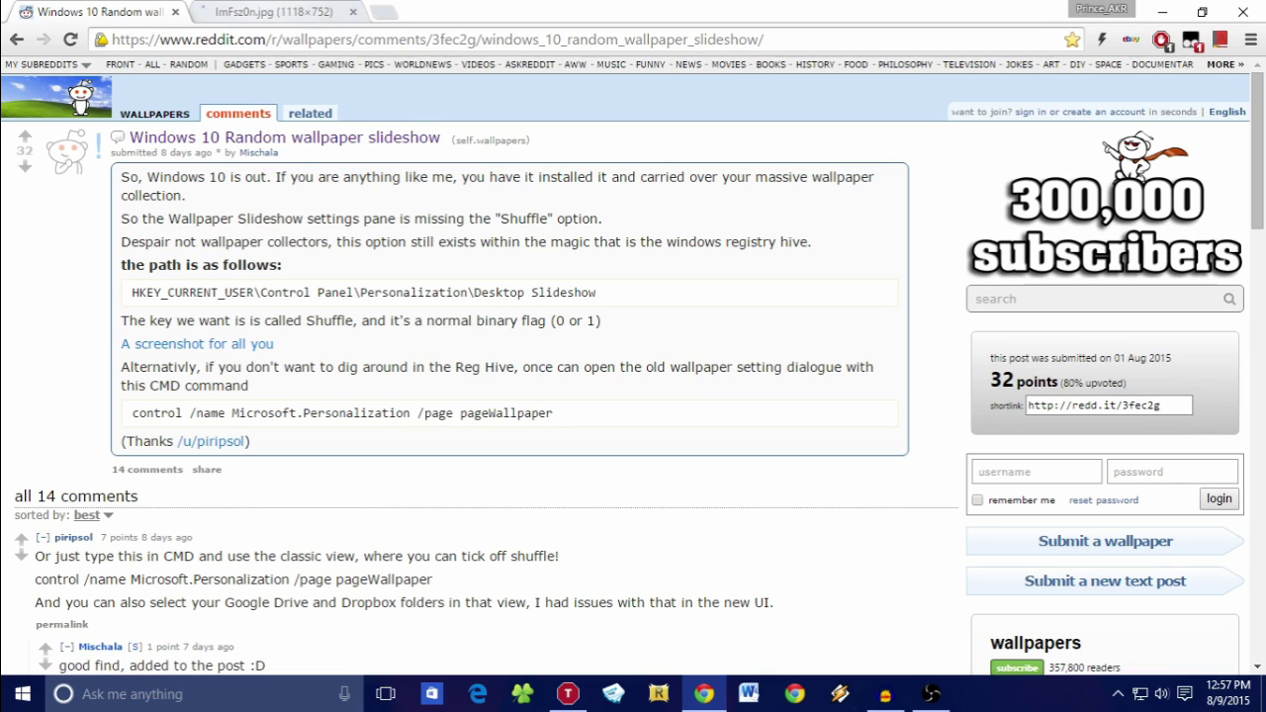
left_click(279, 12)
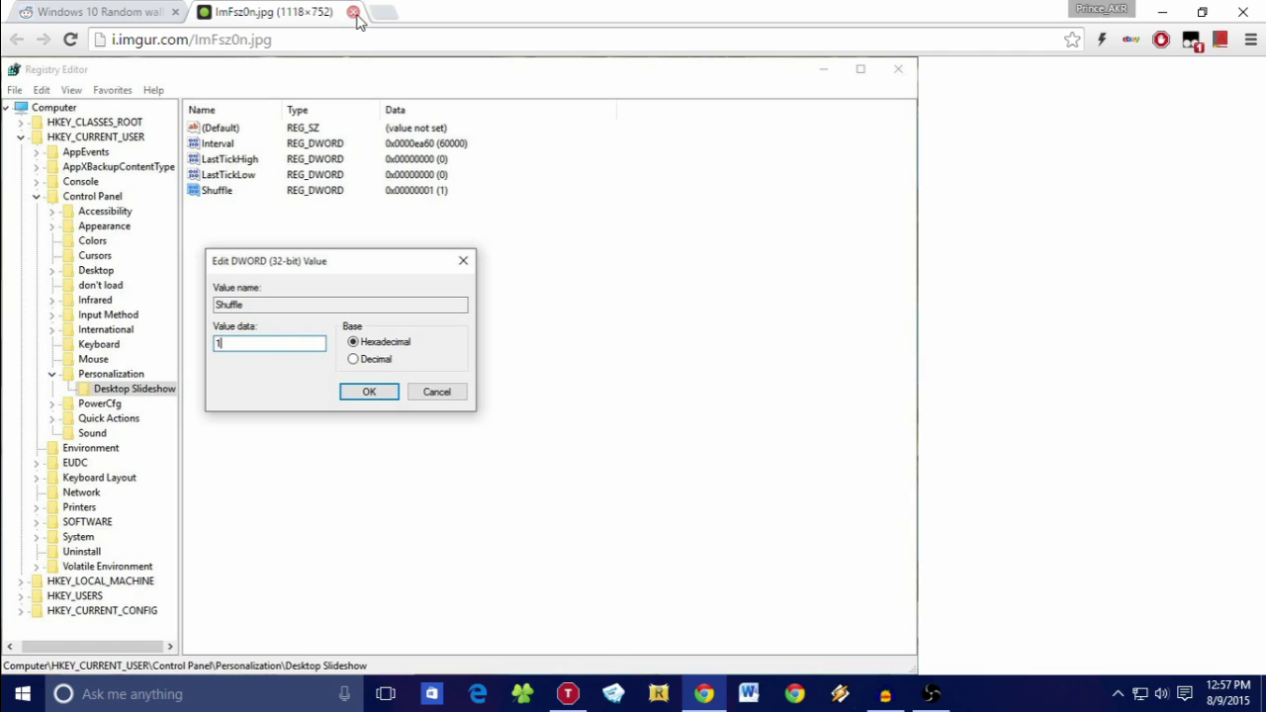
left_click(354, 12)
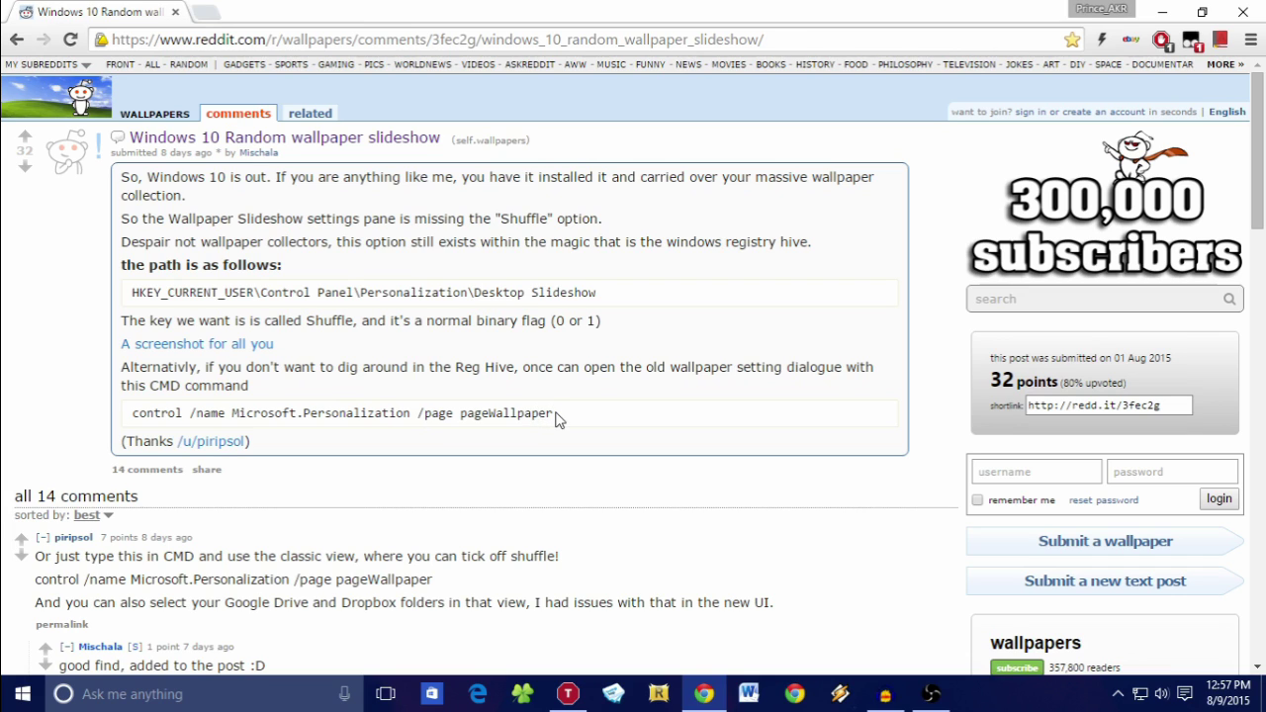
- Copy the post's control /name Microsoft.Personalization /page pageWallpaper command
left_click_drag(556, 419, 137, 433)
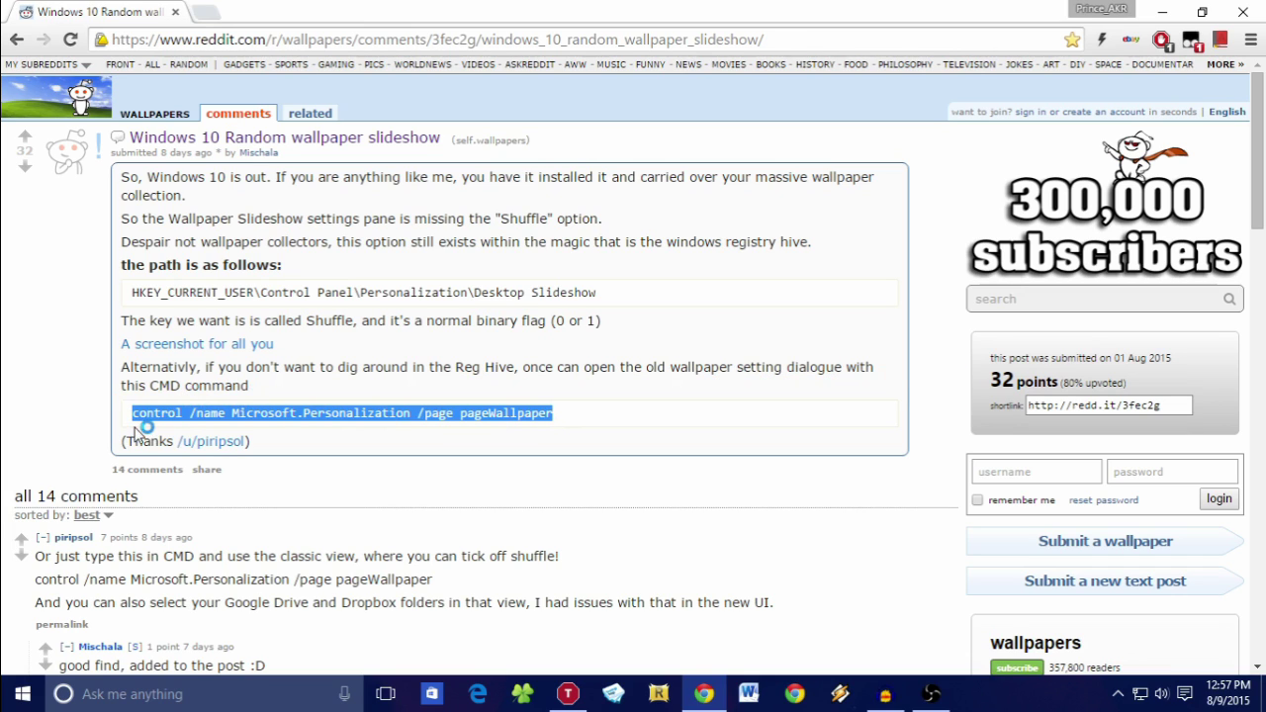
right_click(526, 410)
left_click(878, 417)
- Launch cmd from the Run box and paste the copied pageWallpaper command at the prompt
left_click(1156, 13)
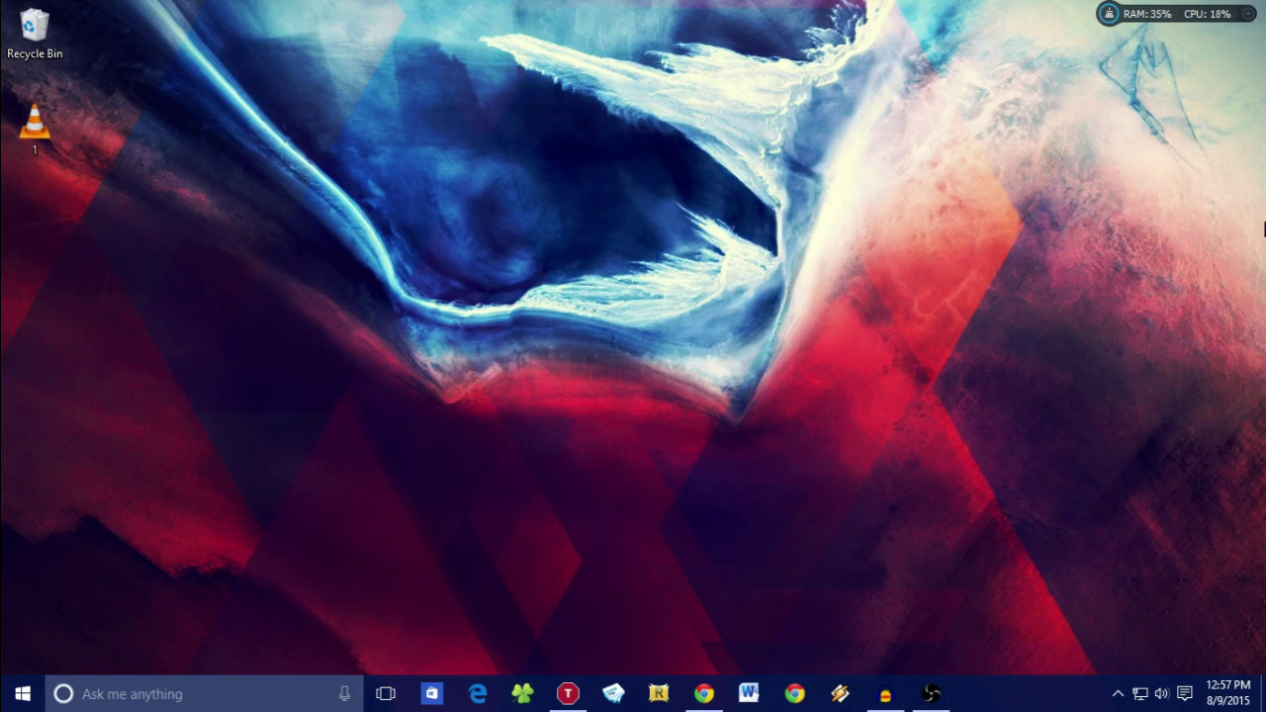
key("super+r")
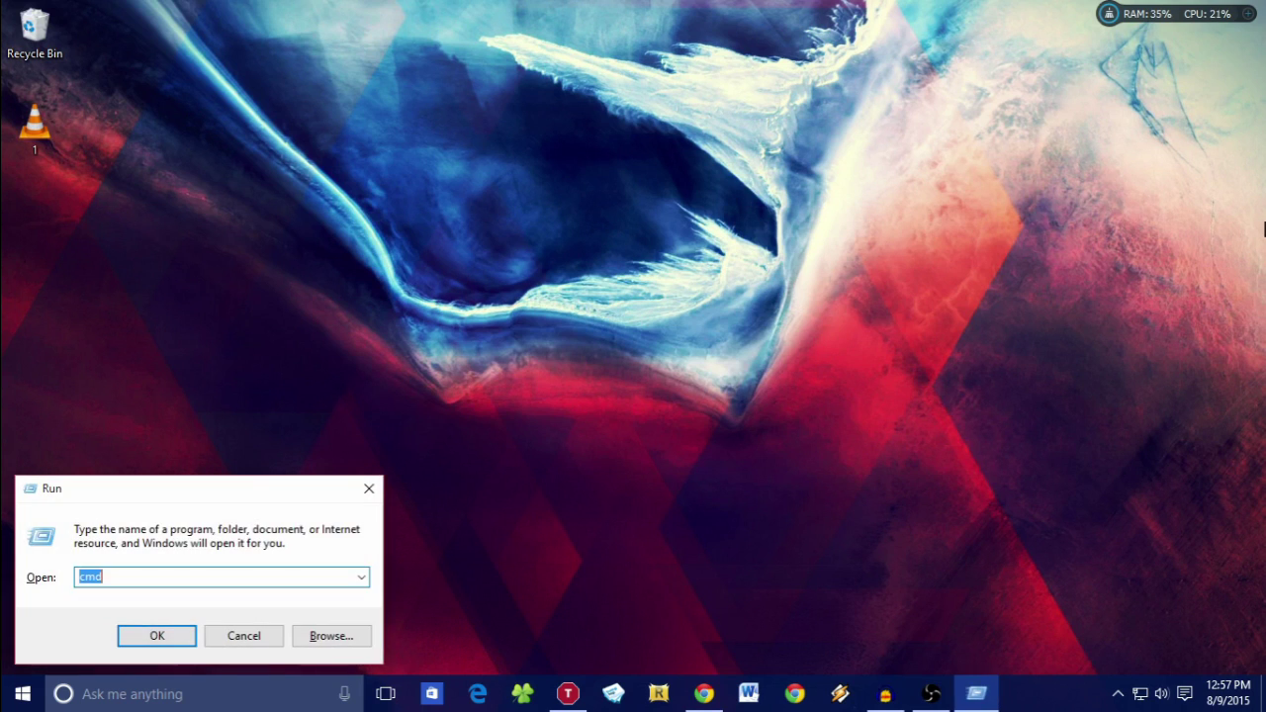
left_click(106, 574)
left_click(173, 638)
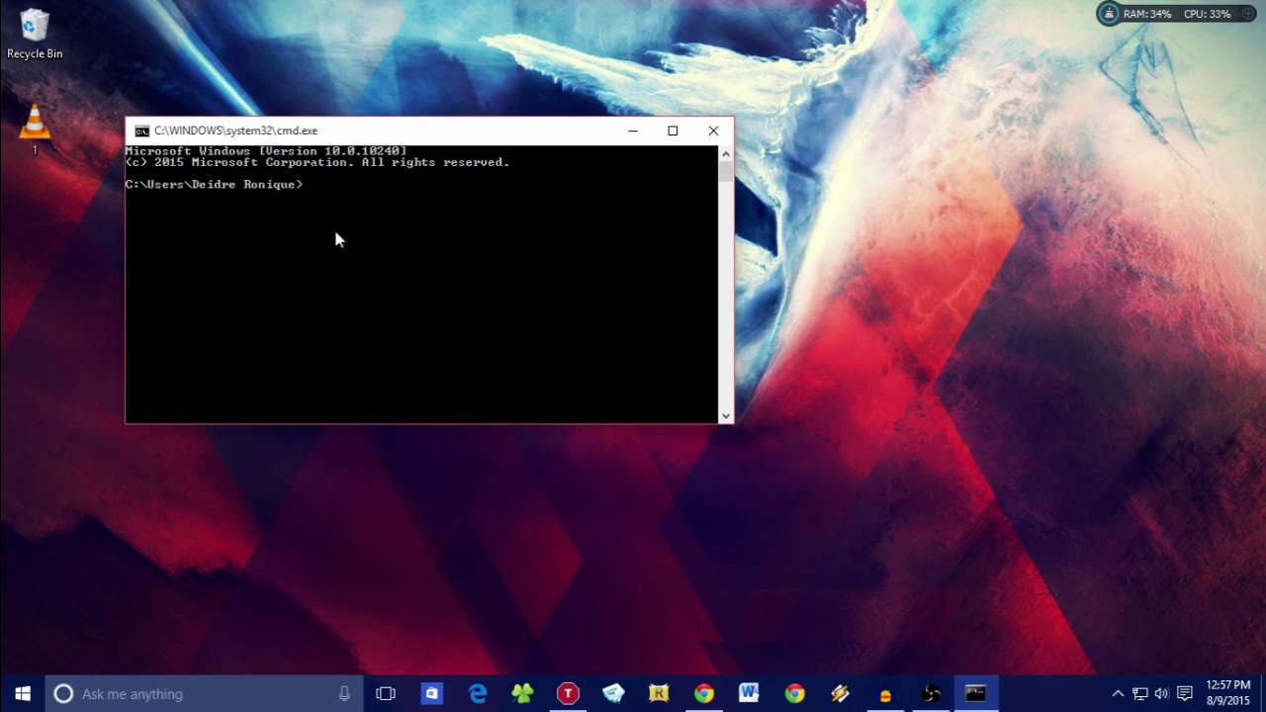
right_click(305, 186)
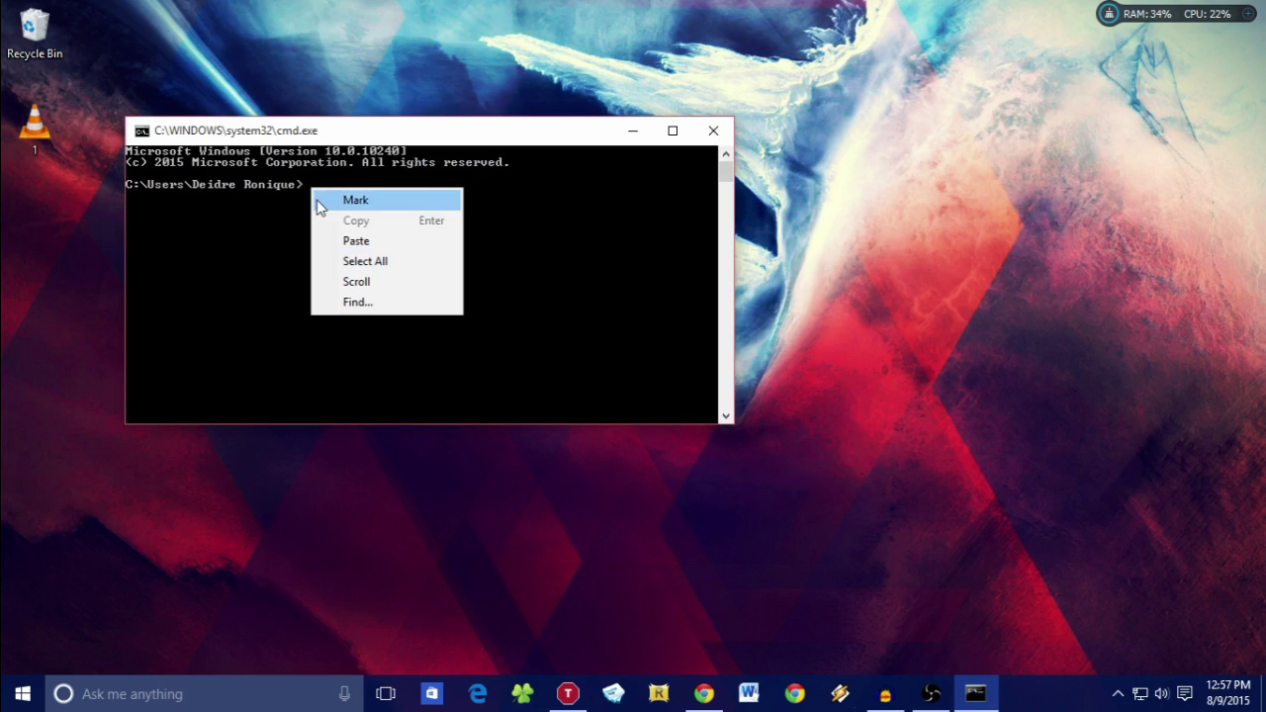
left_click(340, 246)
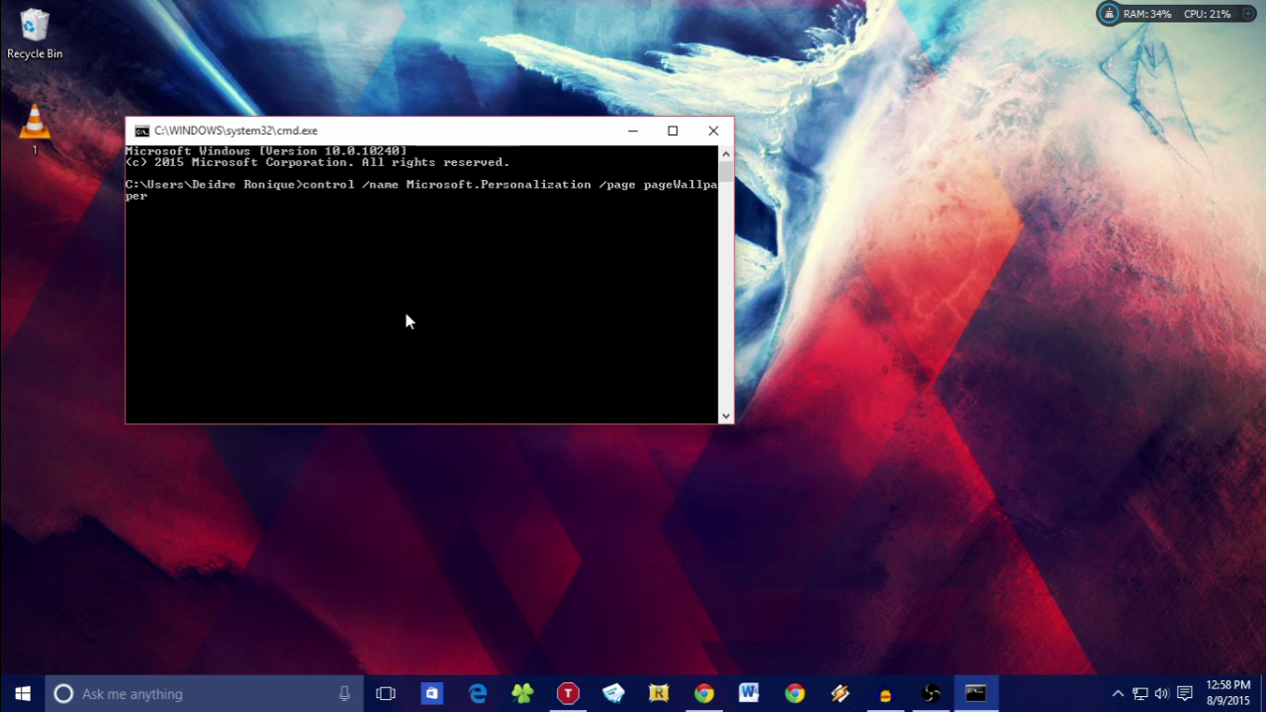
- Run the command, move the Desktop Background window left, and tick Shuffle
key("Return")
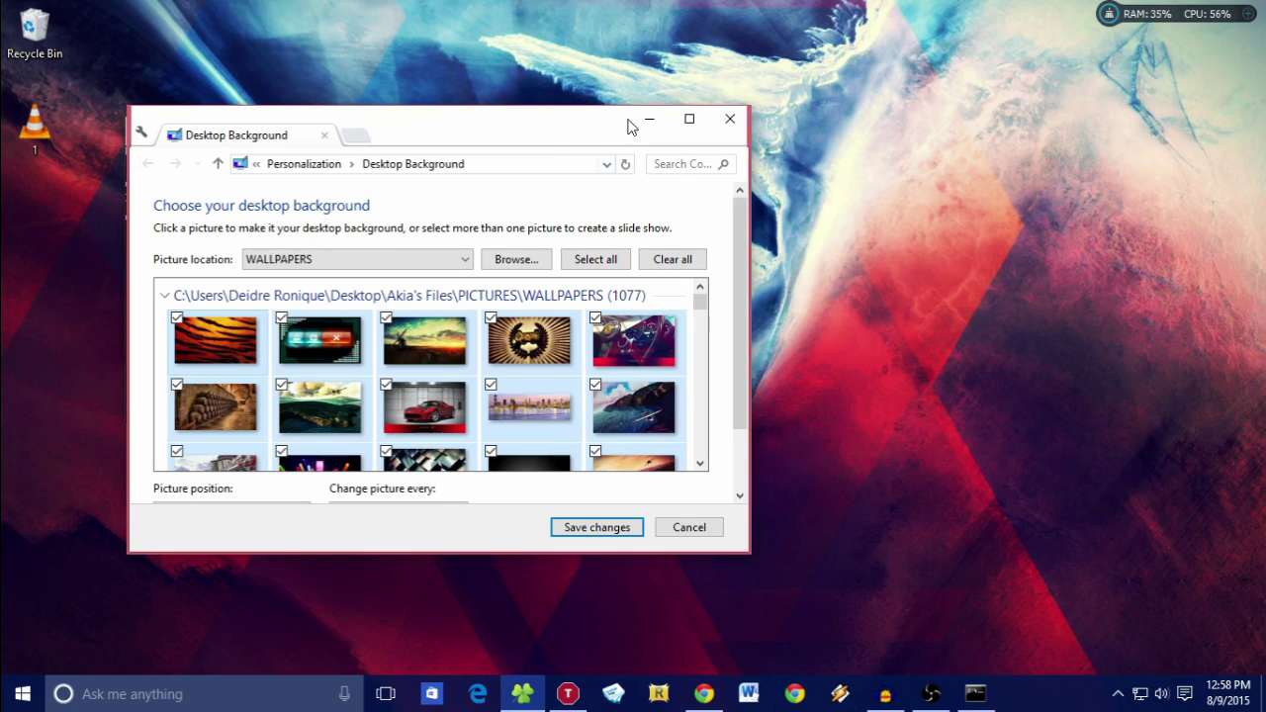
left_click_drag(559, 128, 5, 98)
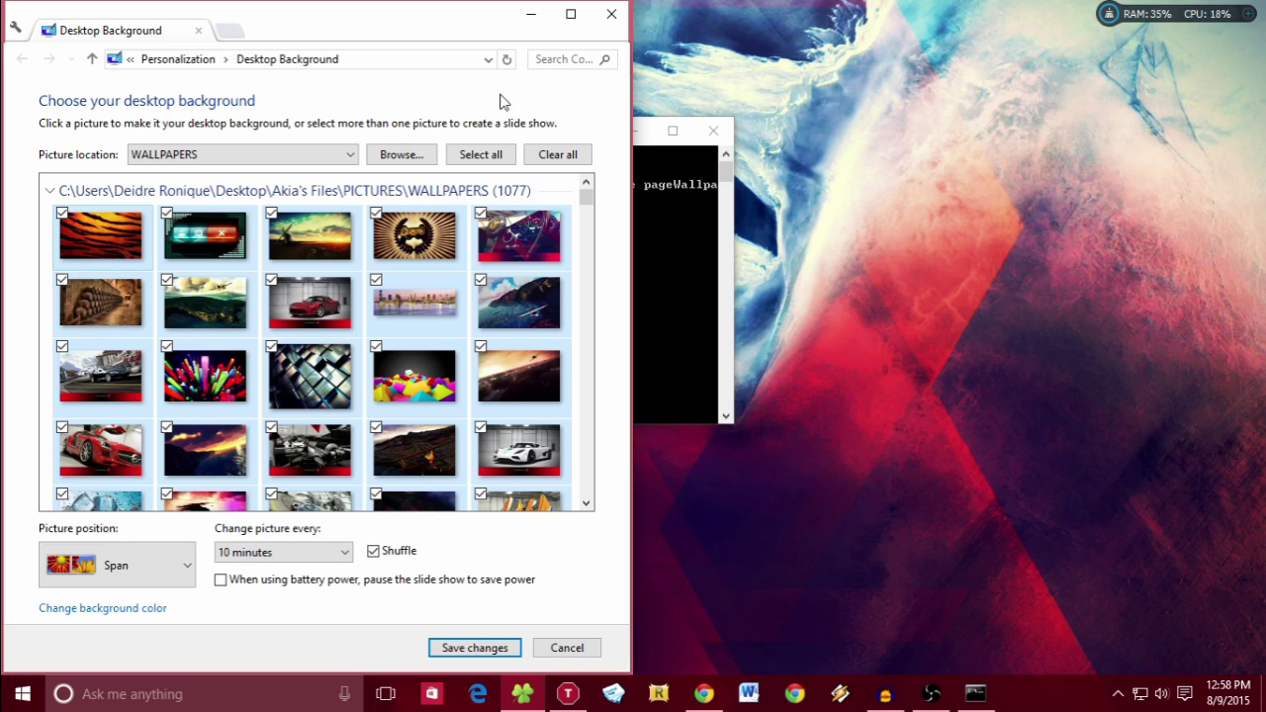
left_click(374, 552)
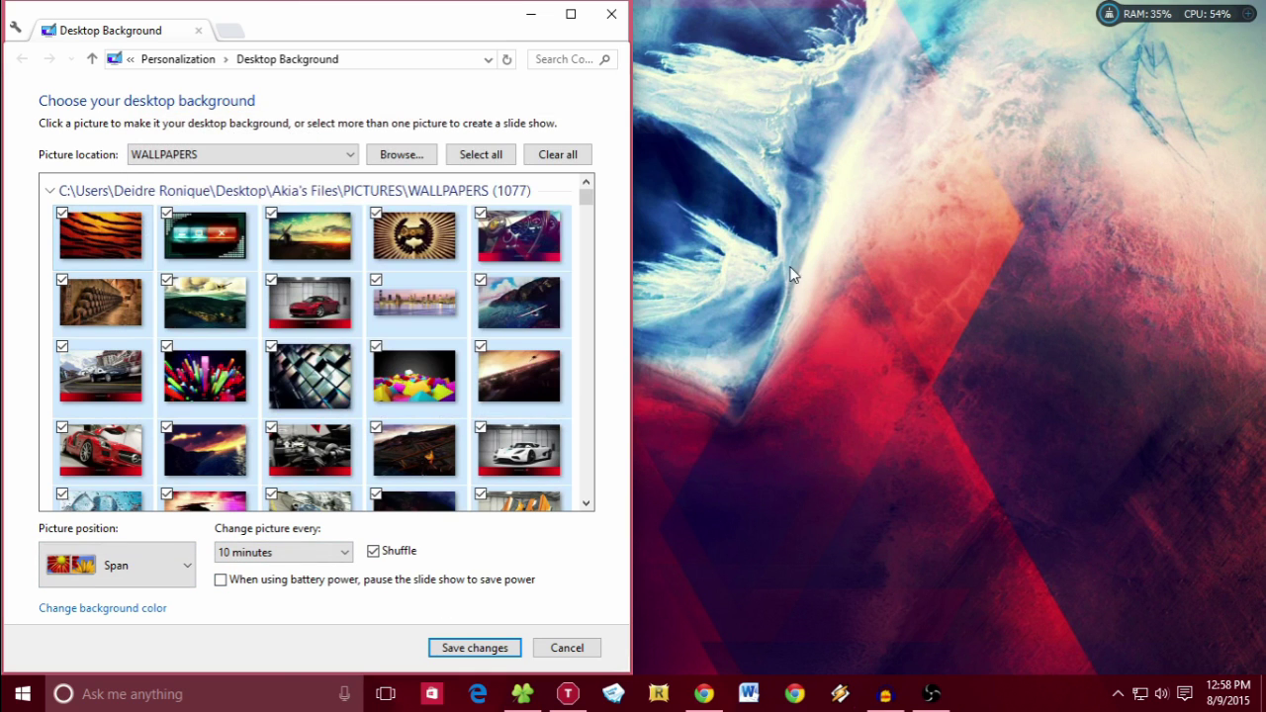
- Open Personalization settings from the desktop menu and place the window beside the classic dialog
right_click(959, 466)
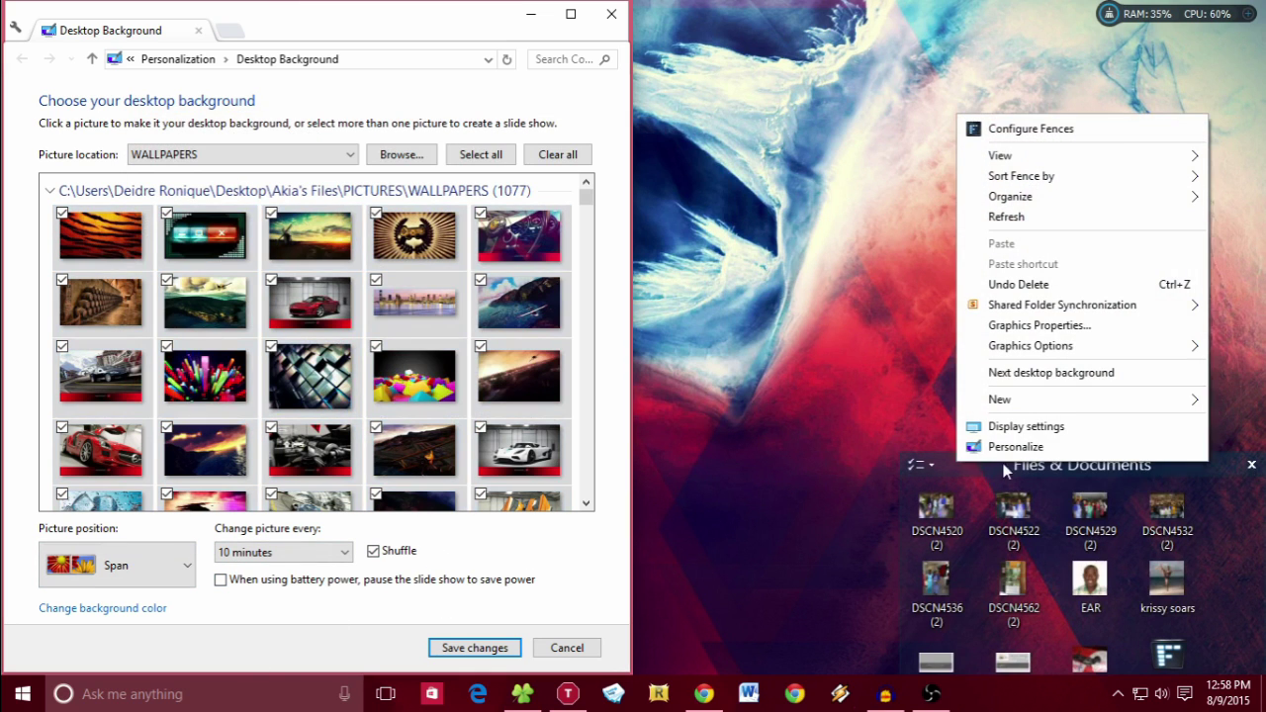
left_click(999, 460)
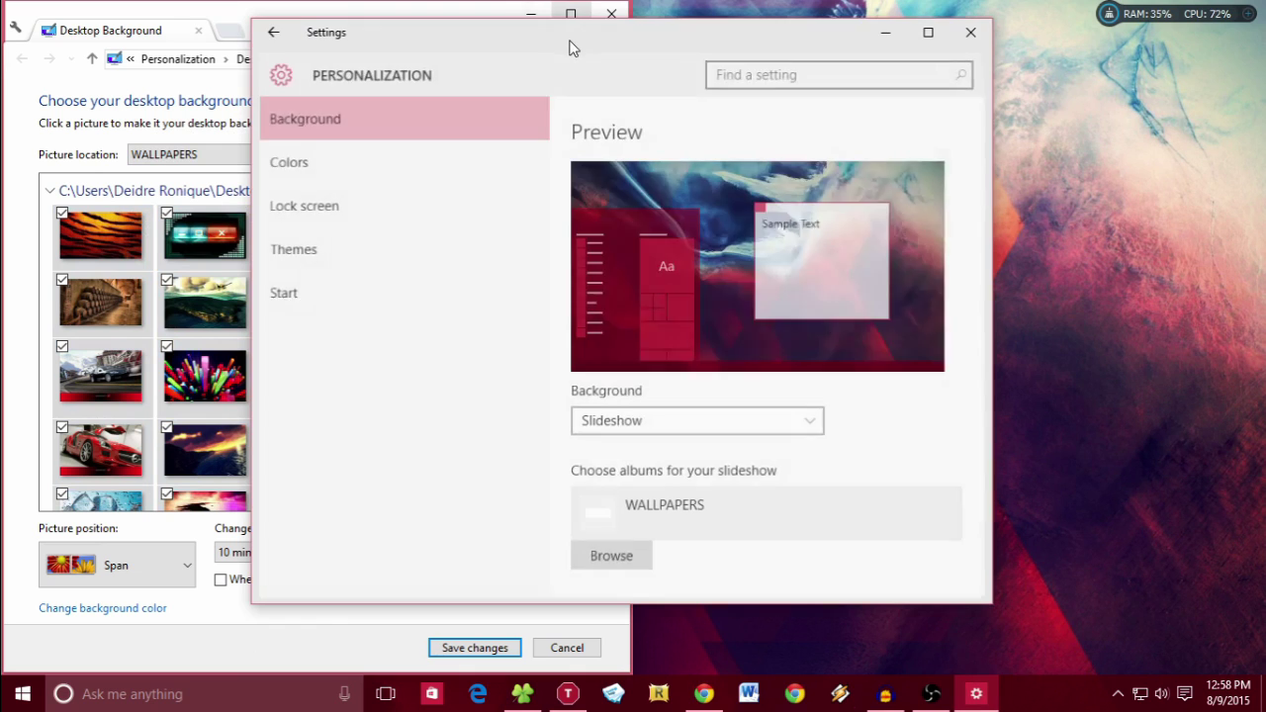
left_click_drag(574, 46, 1265, 94)
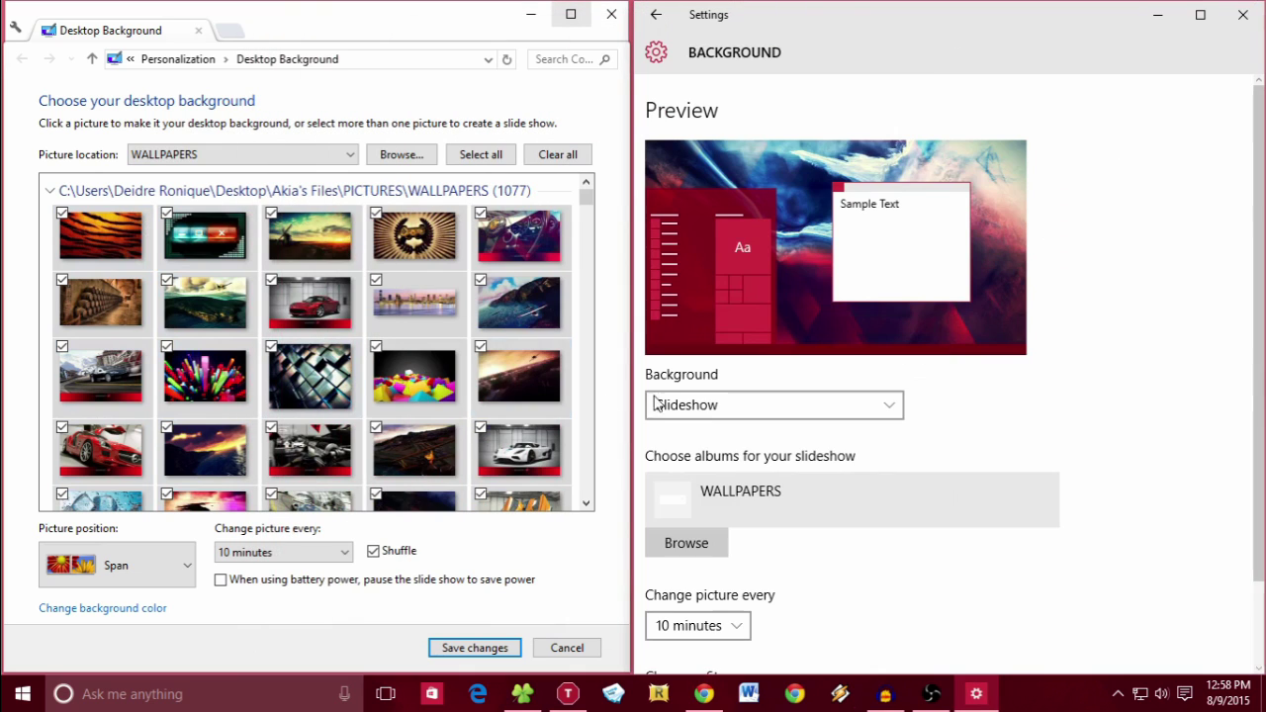
scroll(960, 489, "down", 2)
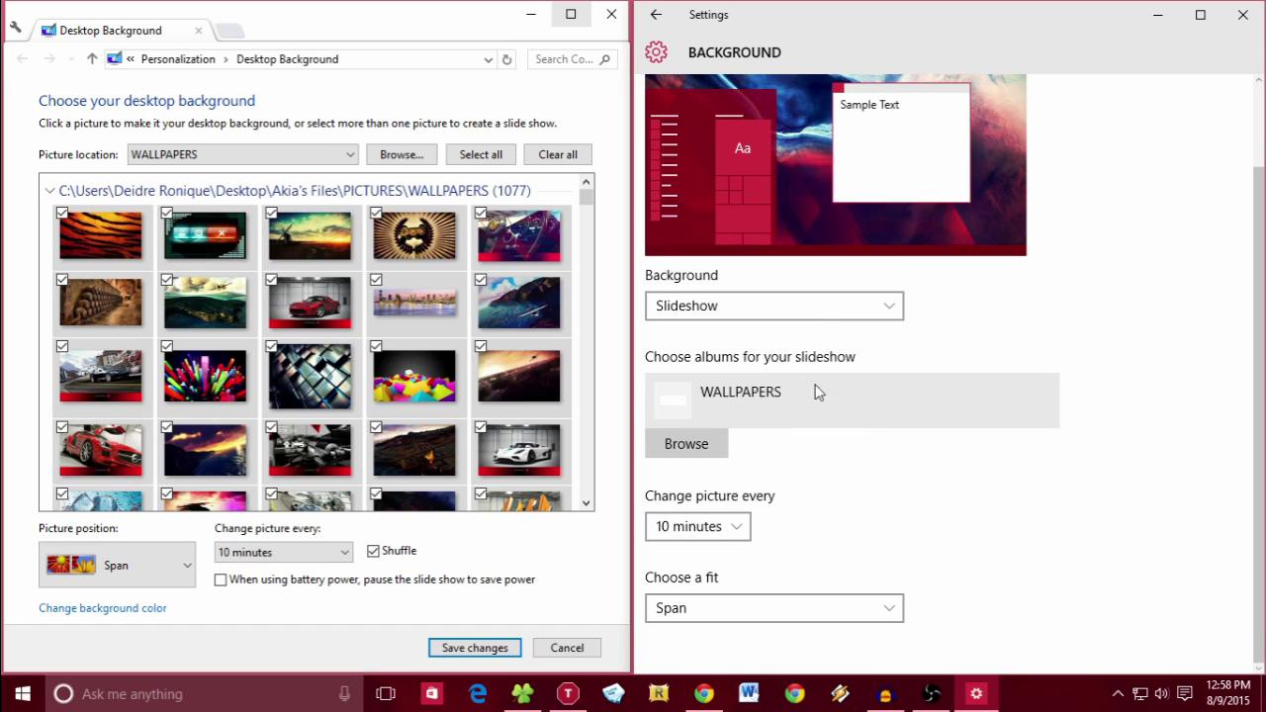
- Confirm Background is Slideshow changing every 10 minutes in both windows, then minimize Settings
left_click(823, 309)
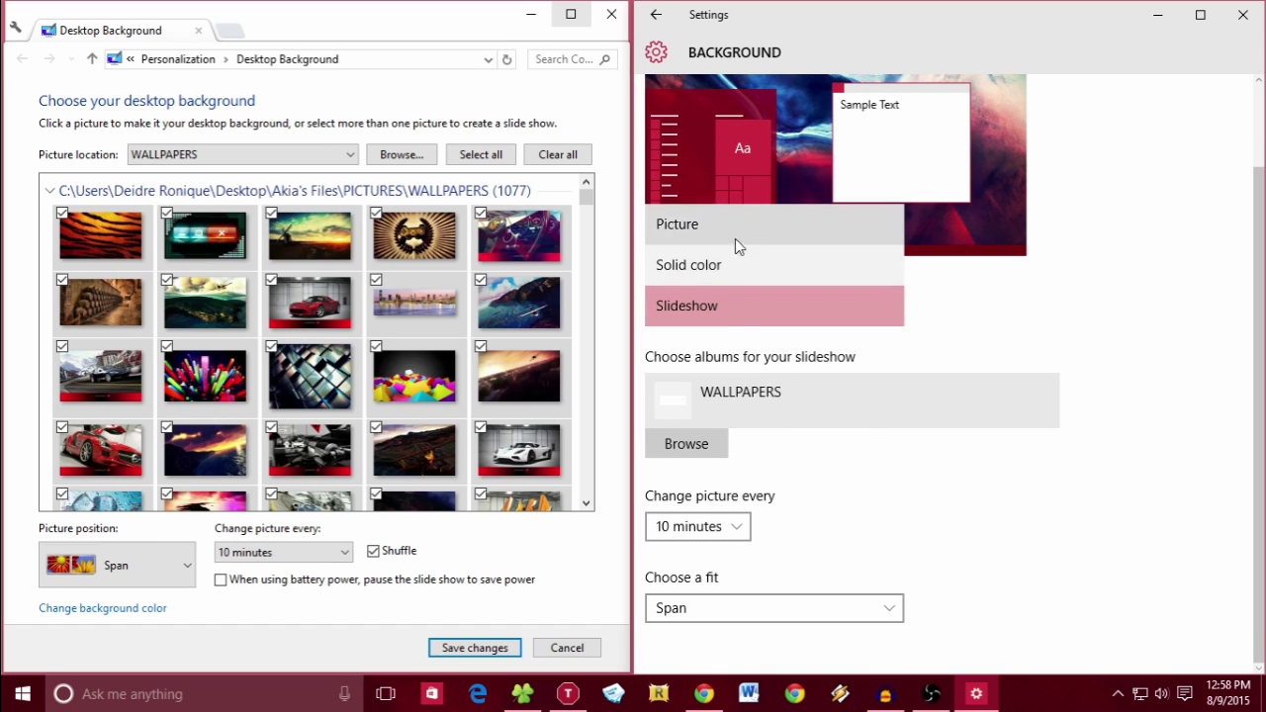
left_click(907, 534)
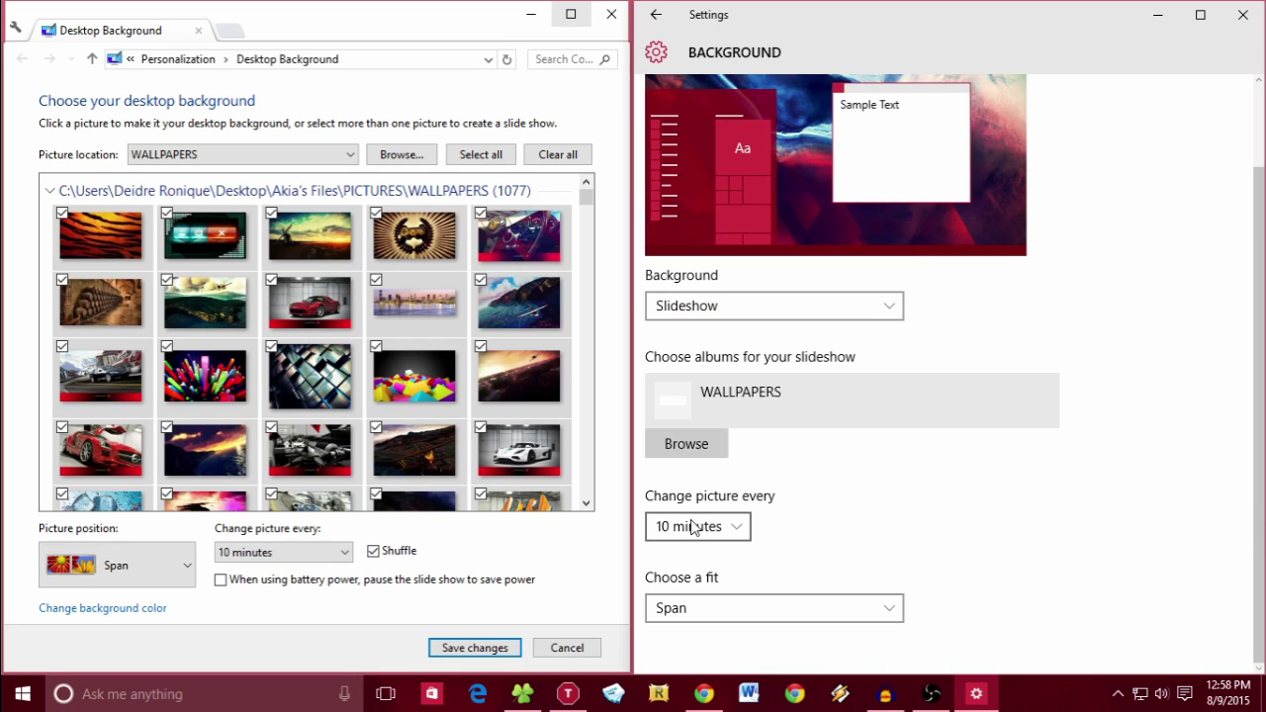
left_click(693, 527)
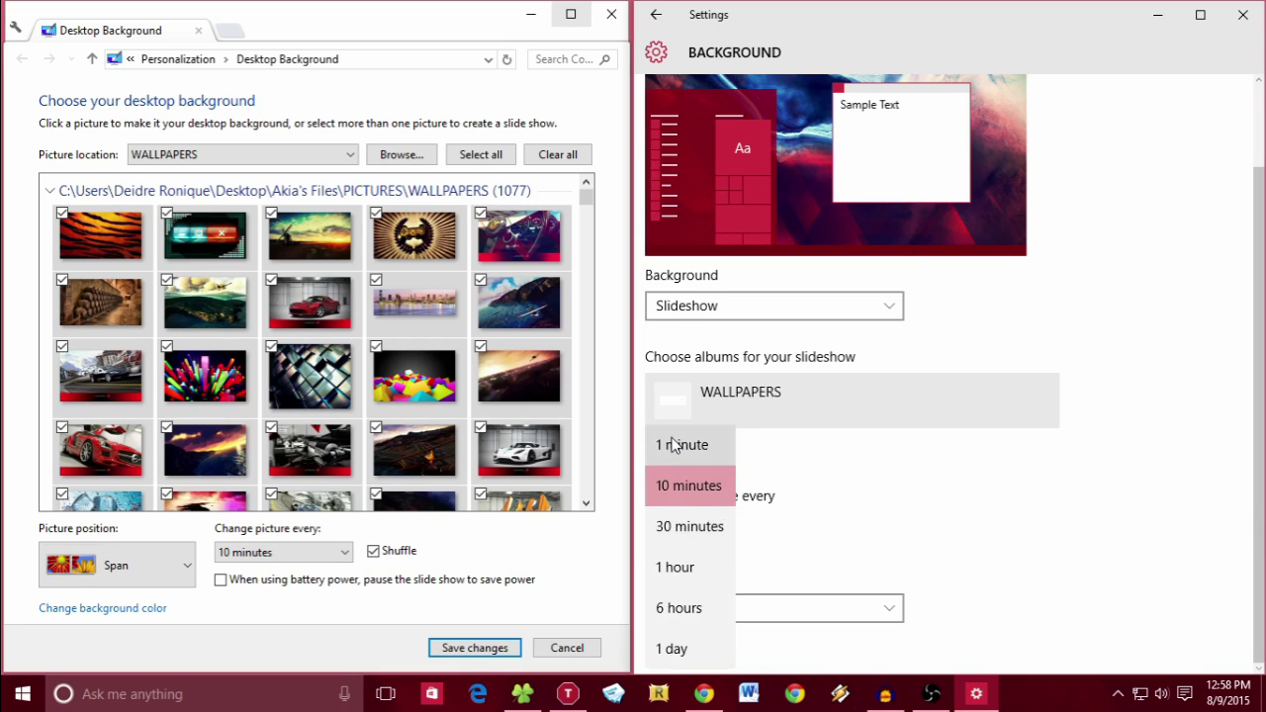
left_click(342, 552)
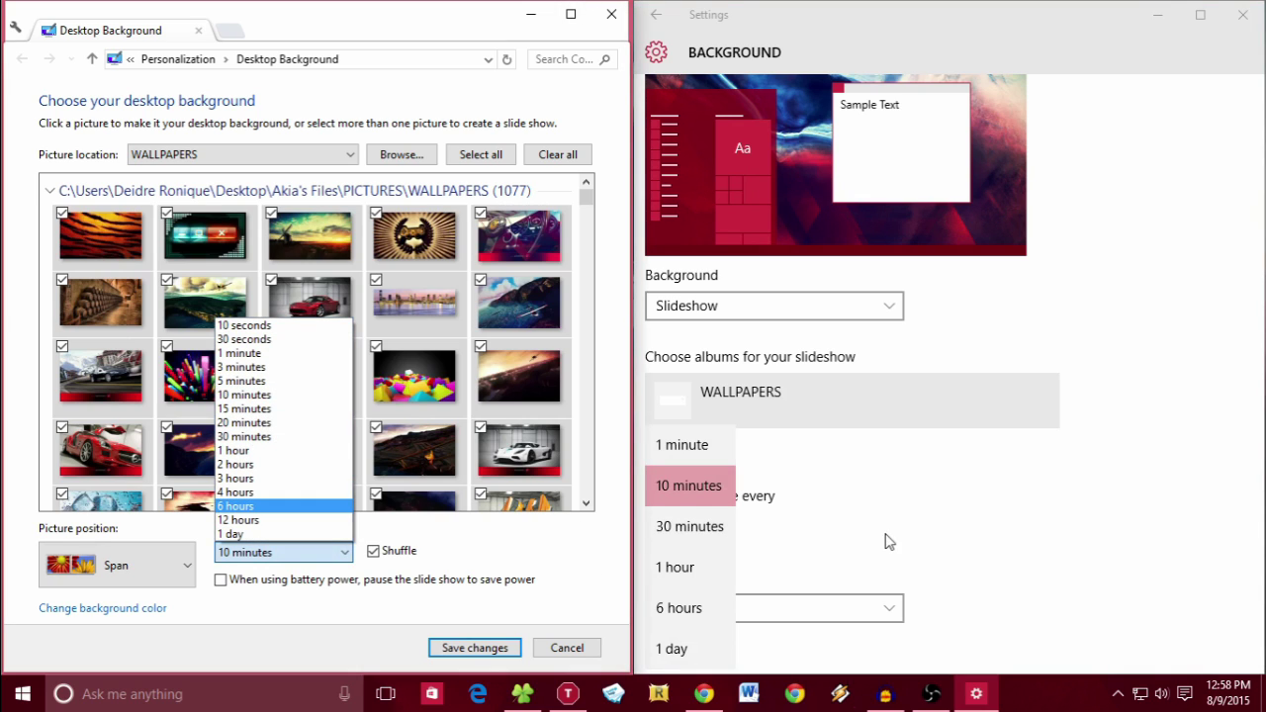
left_click(1108, 527)
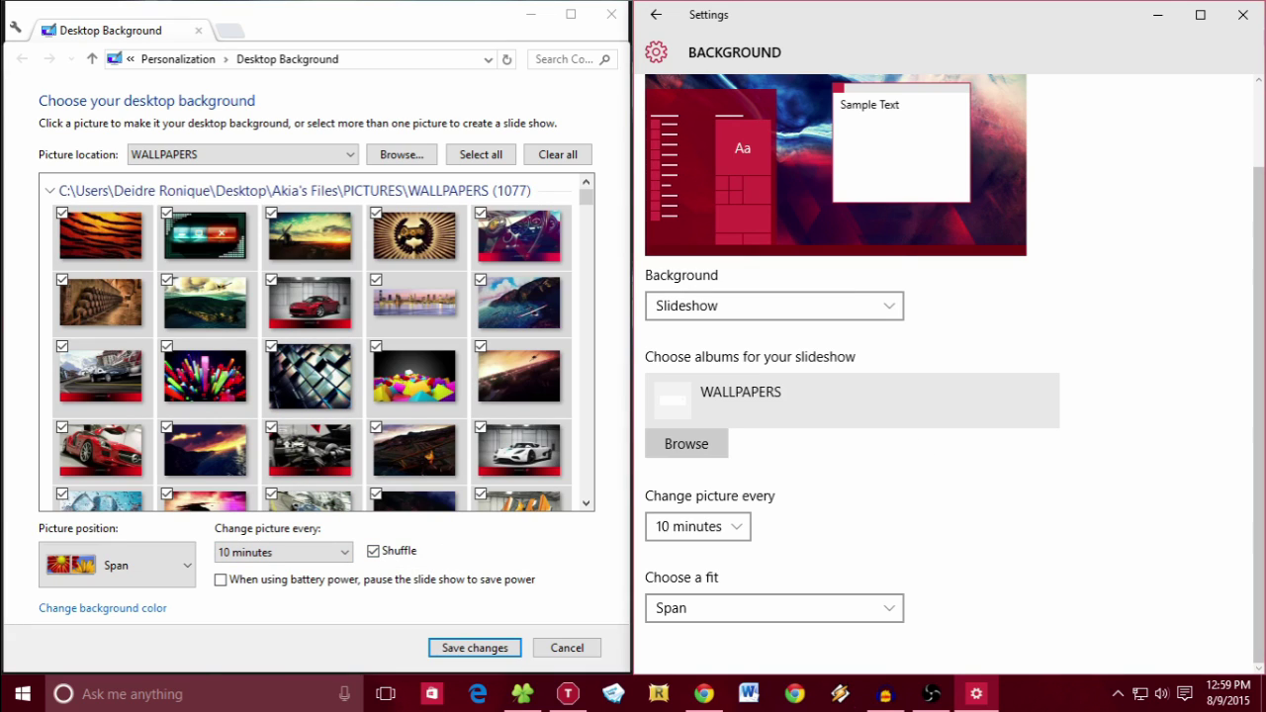
left_click(1161, 24)
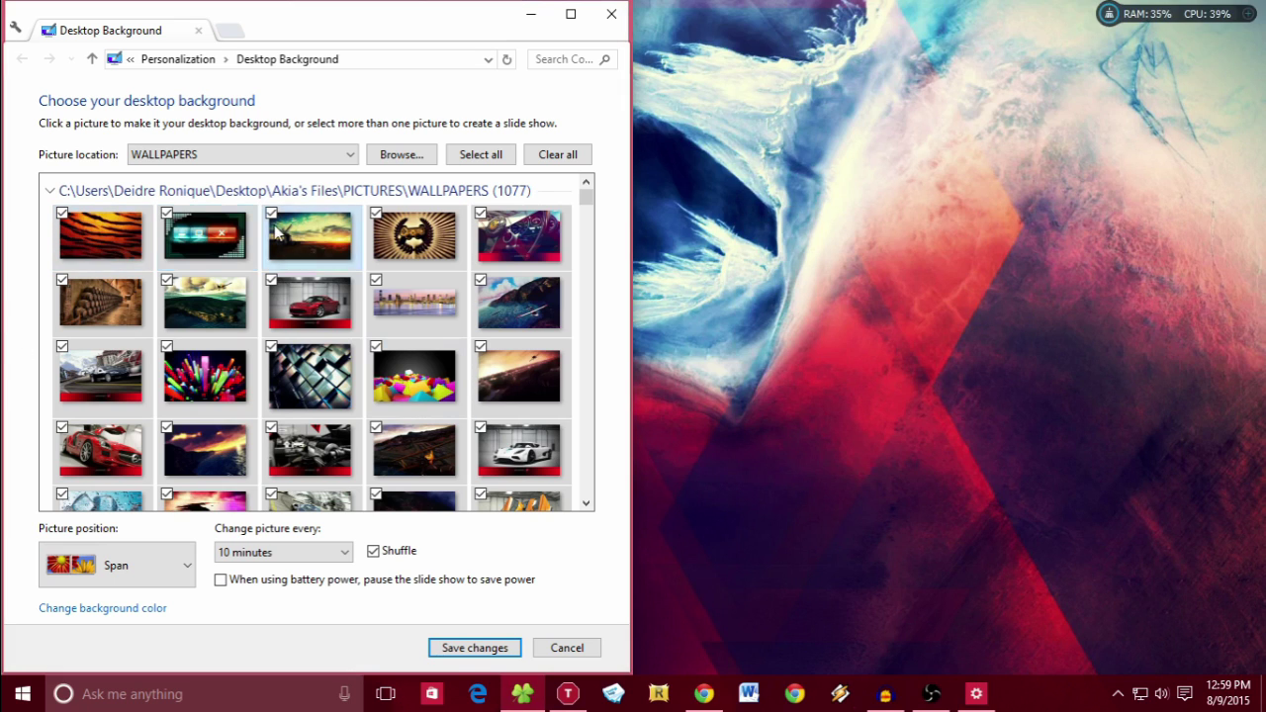
- Choose Next desktop background repeatedly, cycling from beach through dolphins, watch and car to coastline
right_click(788, 267)
left_click(841, 504)
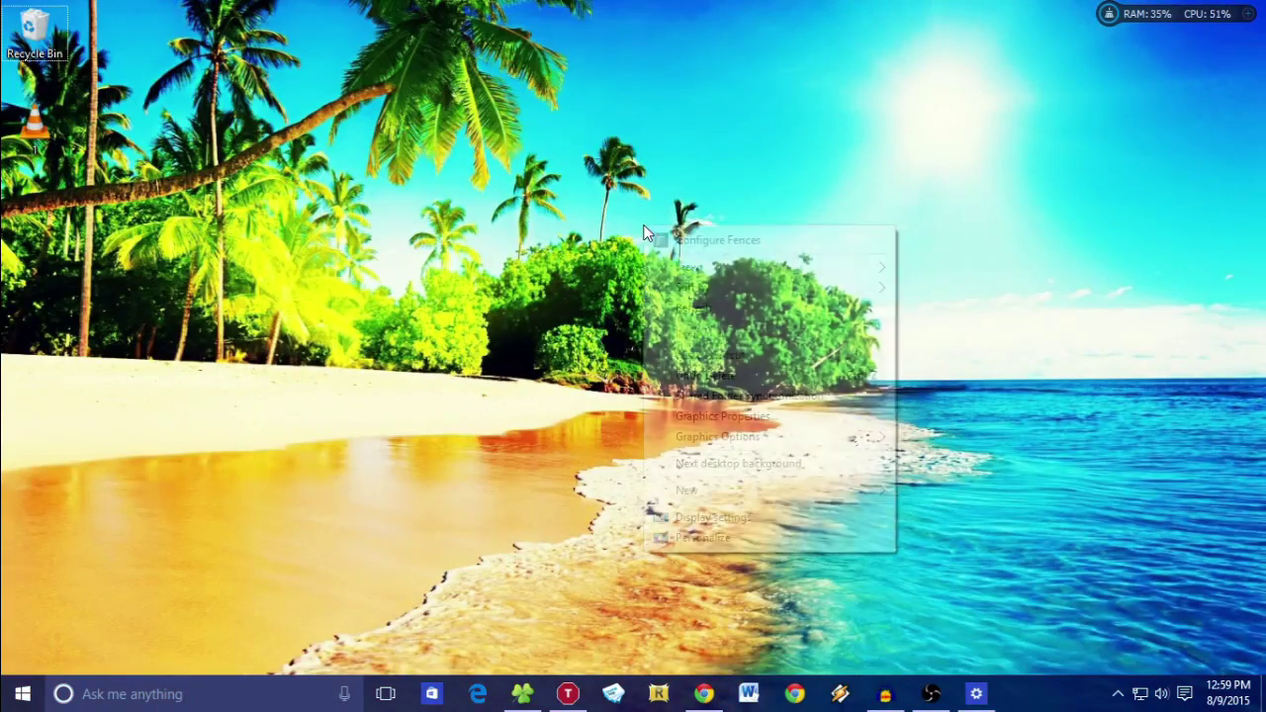
left_click(698, 461)
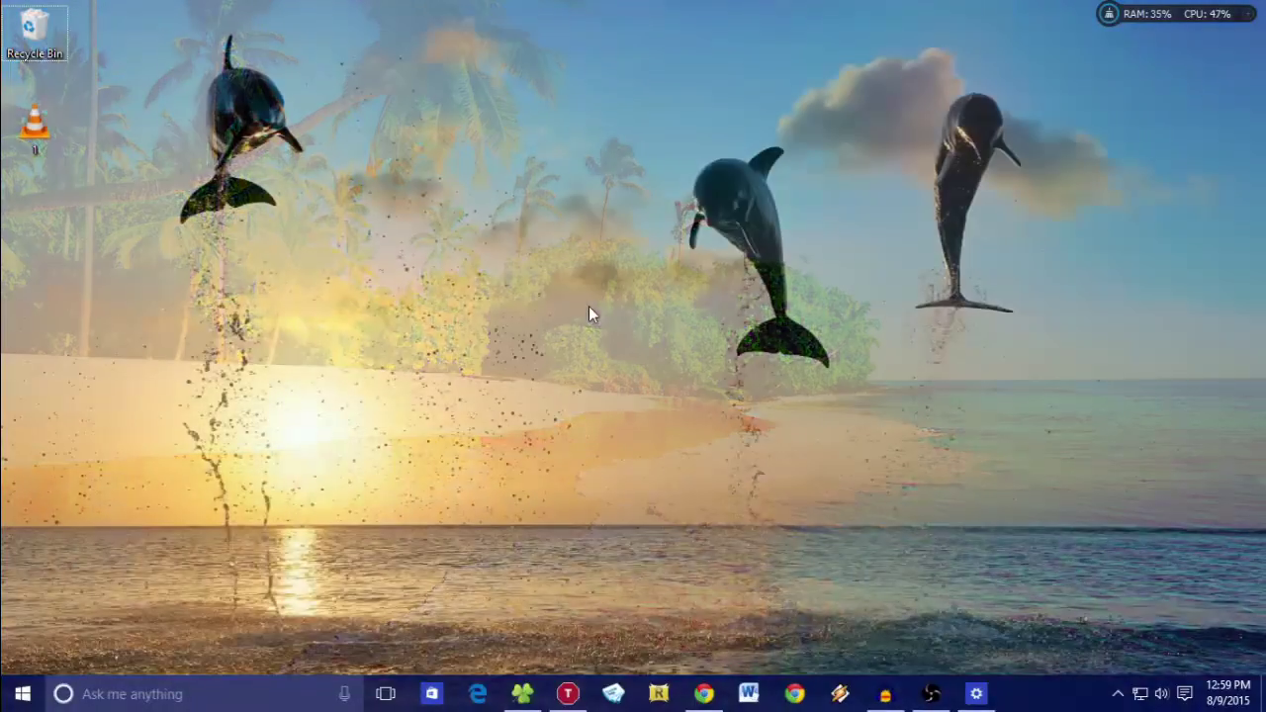
right_click(590, 309)
left_click(633, 548)
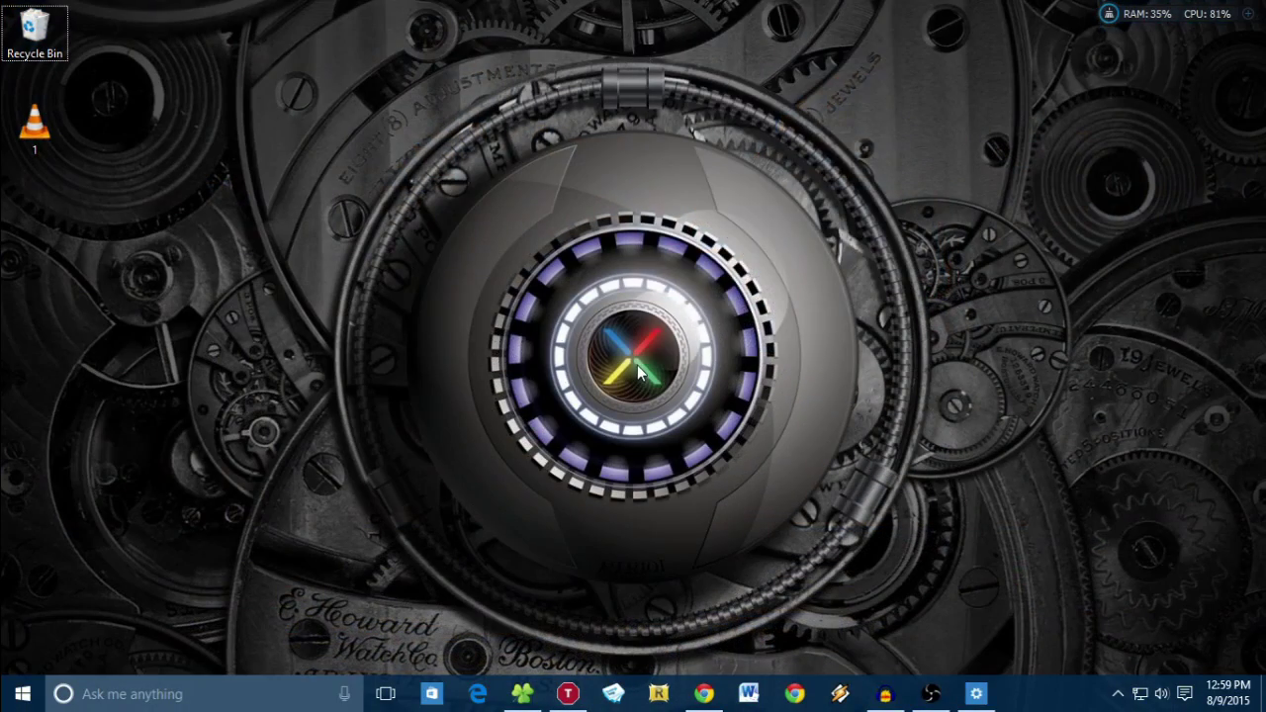
right_click(637, 365)
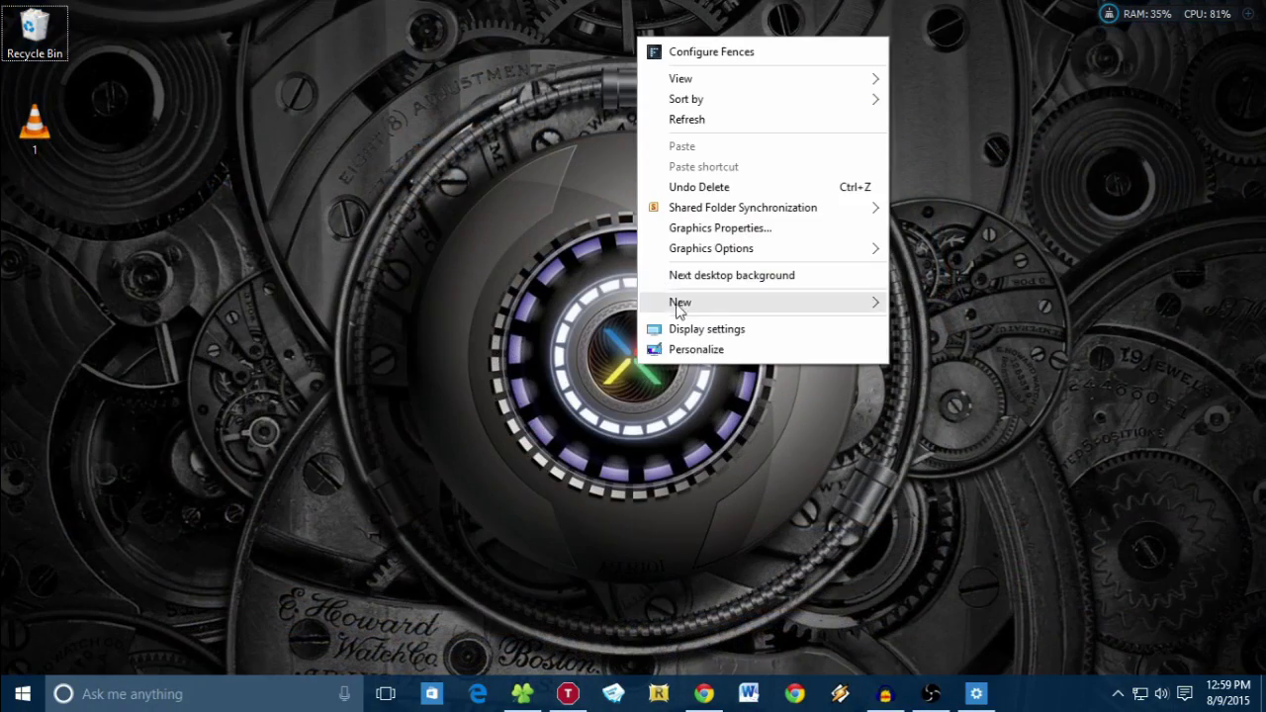
left_click(683, 276)
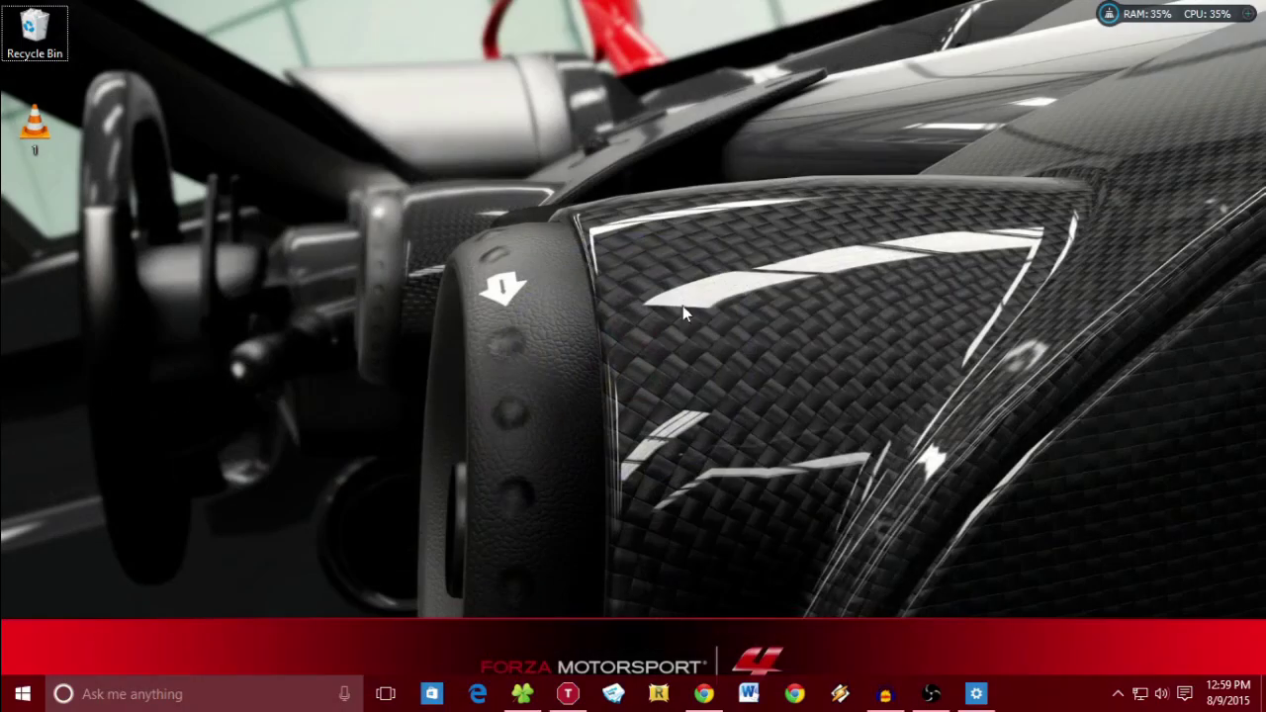
right_click(683, 300)
left_click(719, 532)
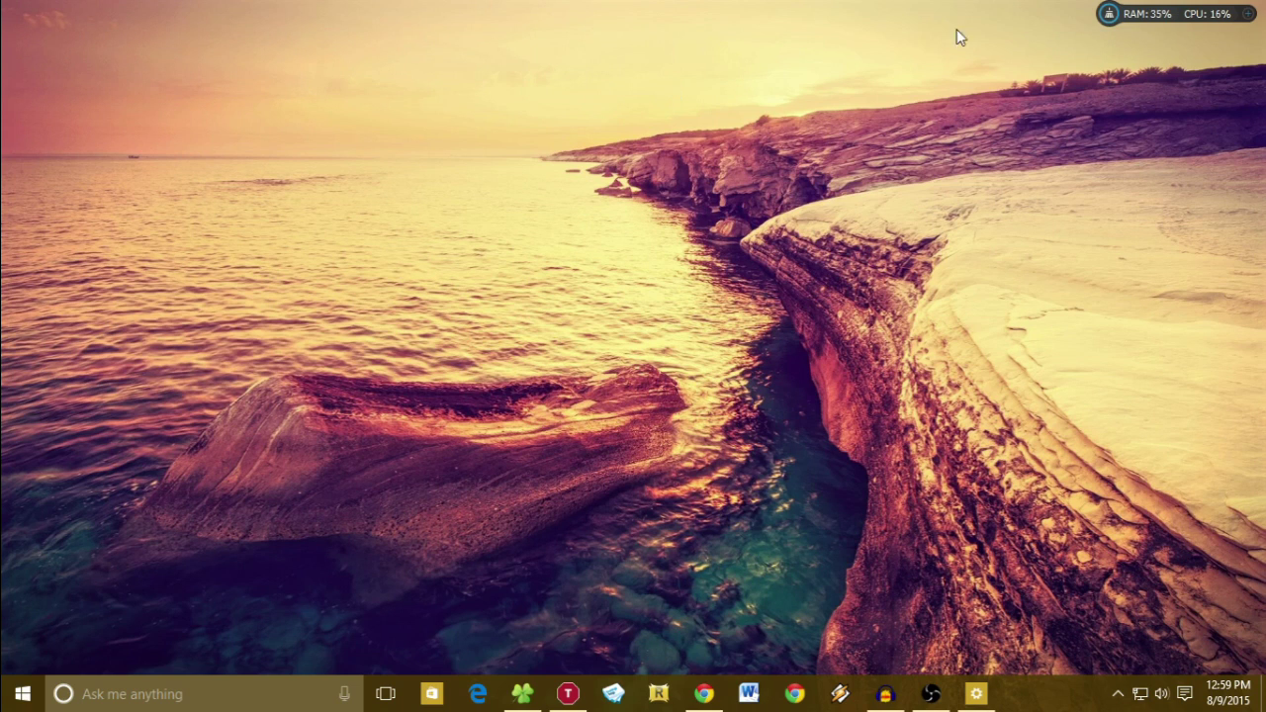
left_click(706, 688)
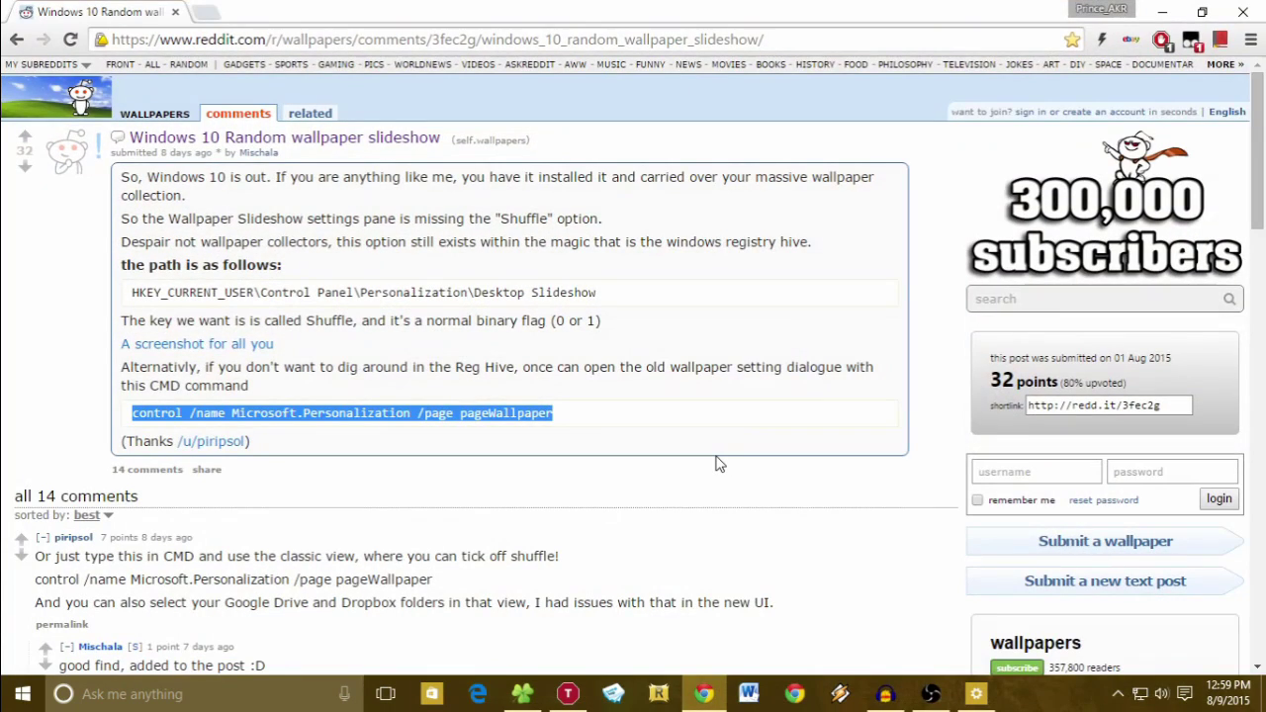
left_click(663, 445)
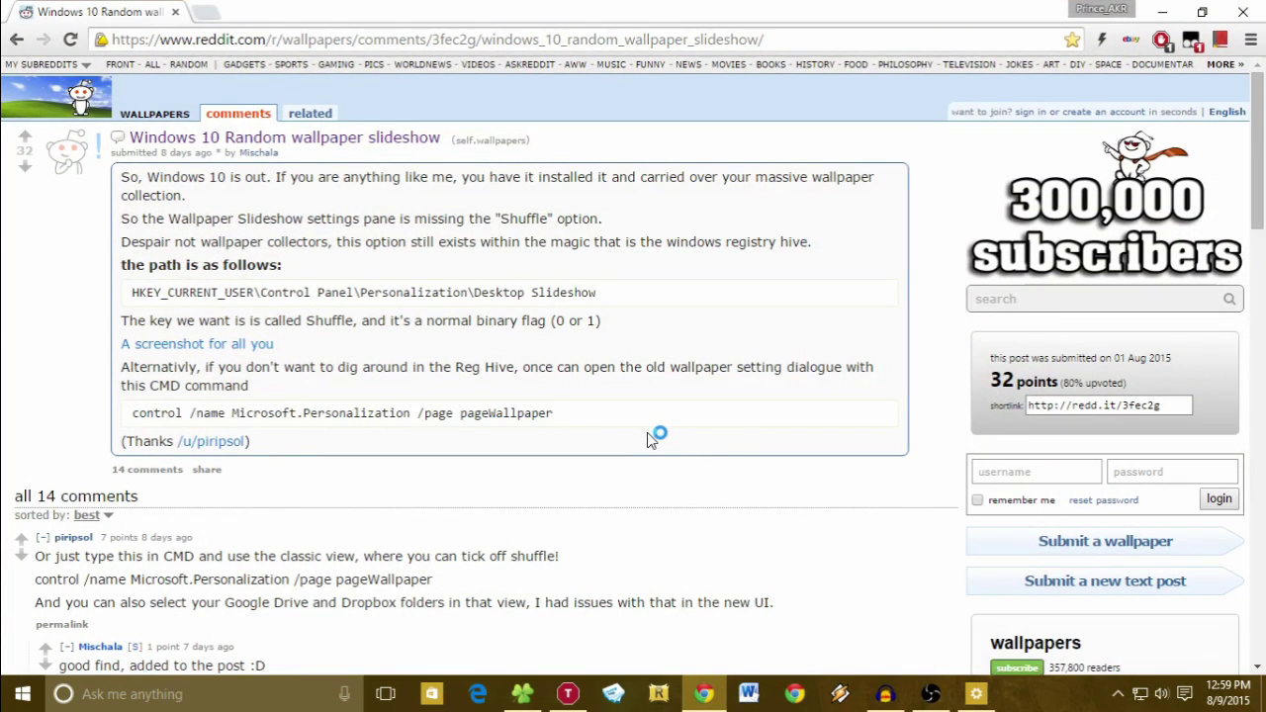
left_click(1163, 13)
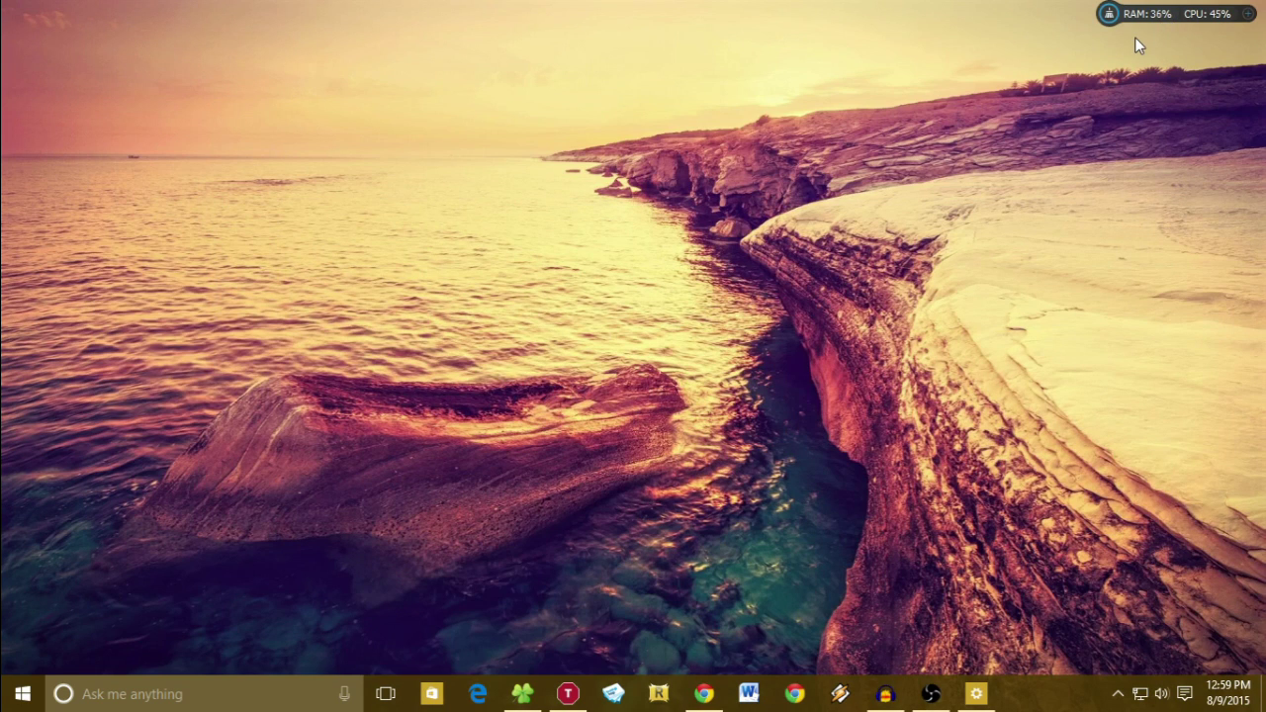